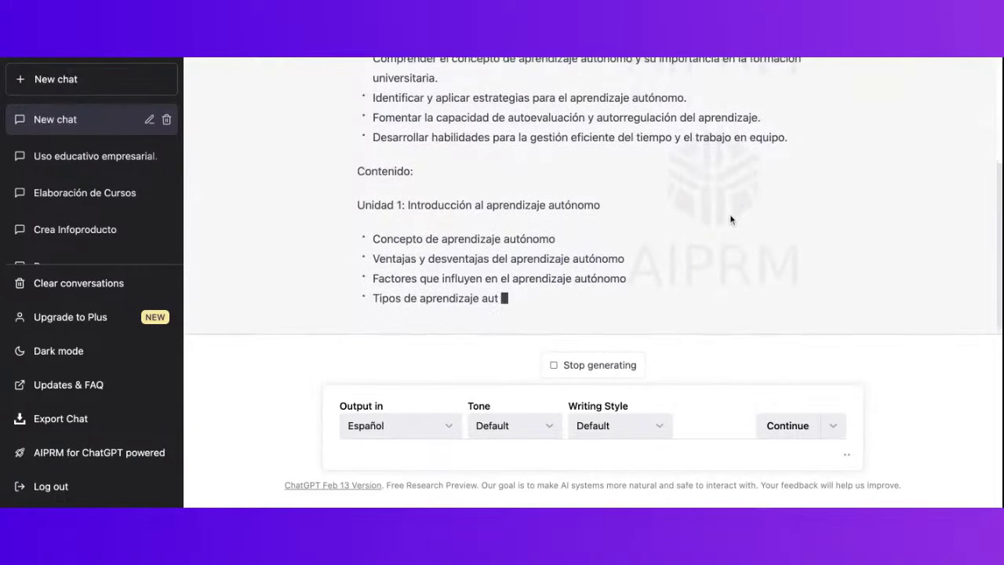
Step: Read through the generated syllabus, examining its objectives, unit contents, methodology and evaluation sections
{"action": "scroll", "coordinate": [708, 204], "scroll_direction": "up", "scroll_amount": 10}
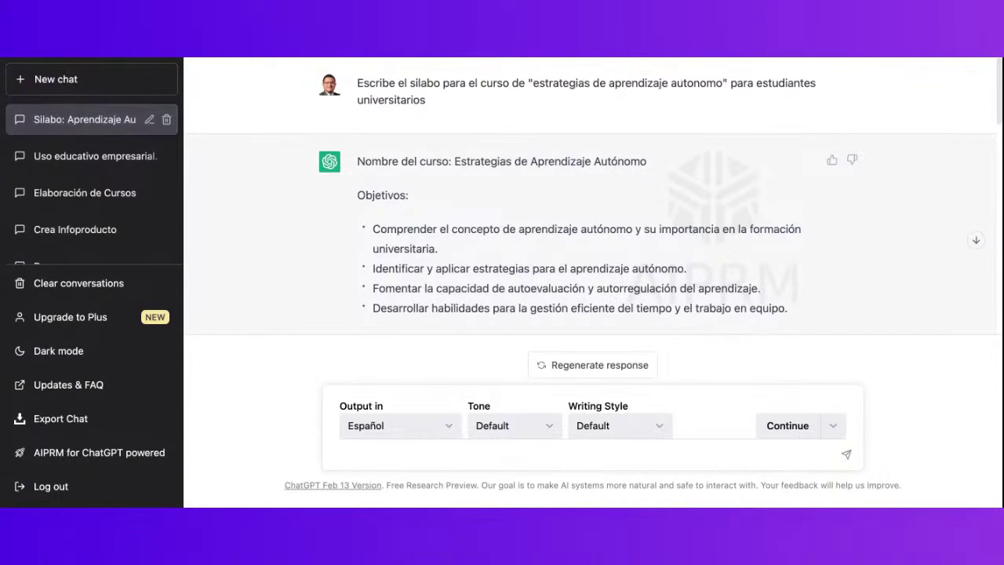
{"action": "scroll", "coordinate": [498, 238], "scroll_direction": "down", "scroll_amount": 5}
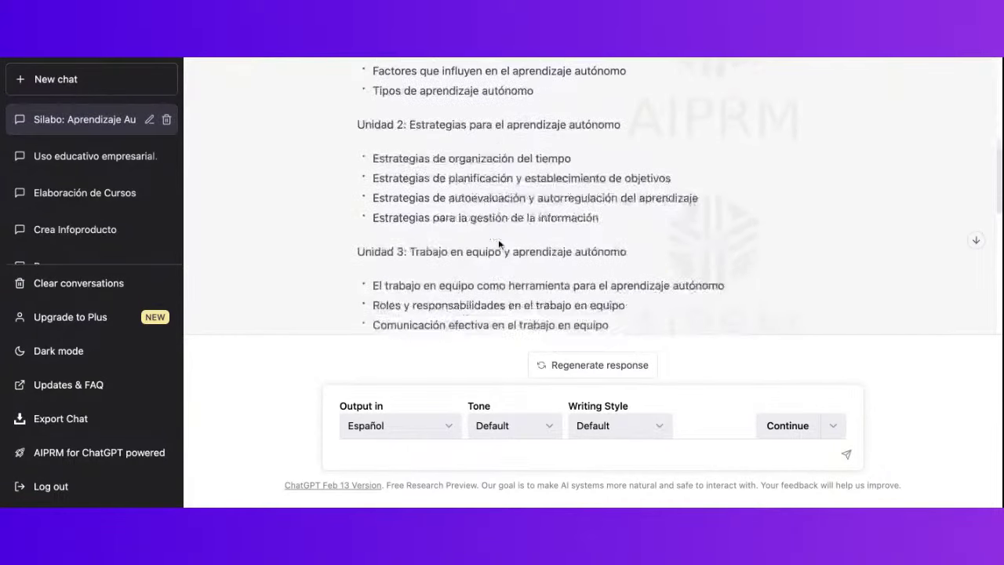
{"action": "scroll", "coordinate": [499, 244], "scroll_direction": "down", "scroll_amount": 4}
{"action": "scroll", "coordinate": [499, 243], "scroll_direction": "up", "scroll_amount": 7}
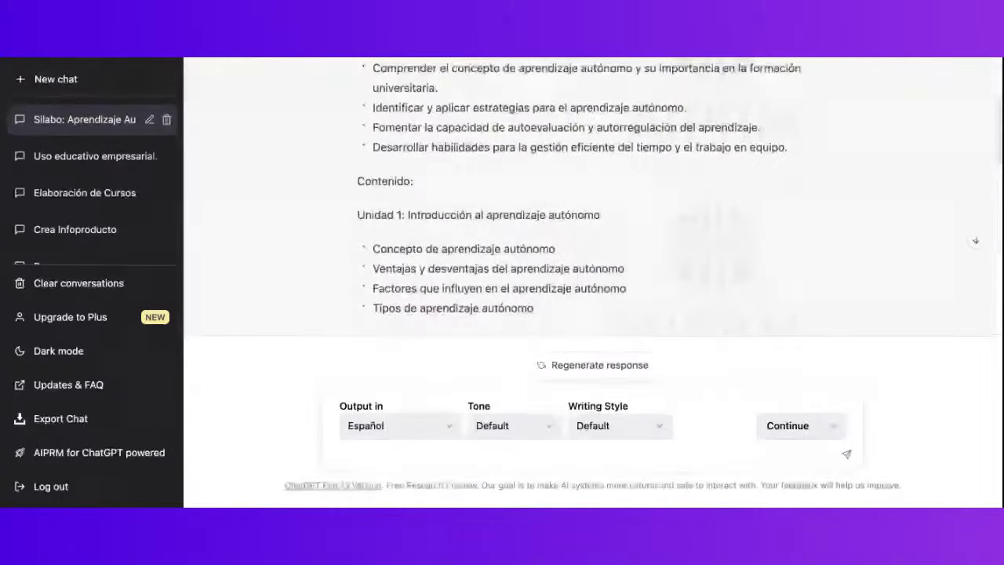
{"action": "scroll", "coordinate": [417, 198], "scroll_direction": "up", "scroll_amount": 2}
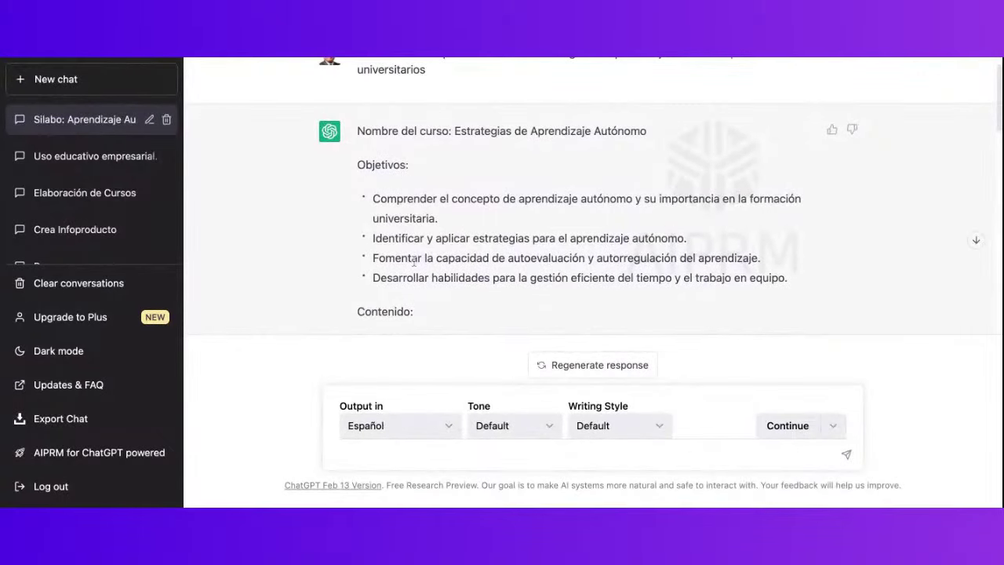
{"action": "scroll", "coordinate": [421, 232], "scroll_direction": "down", "scroll_amount": 4}
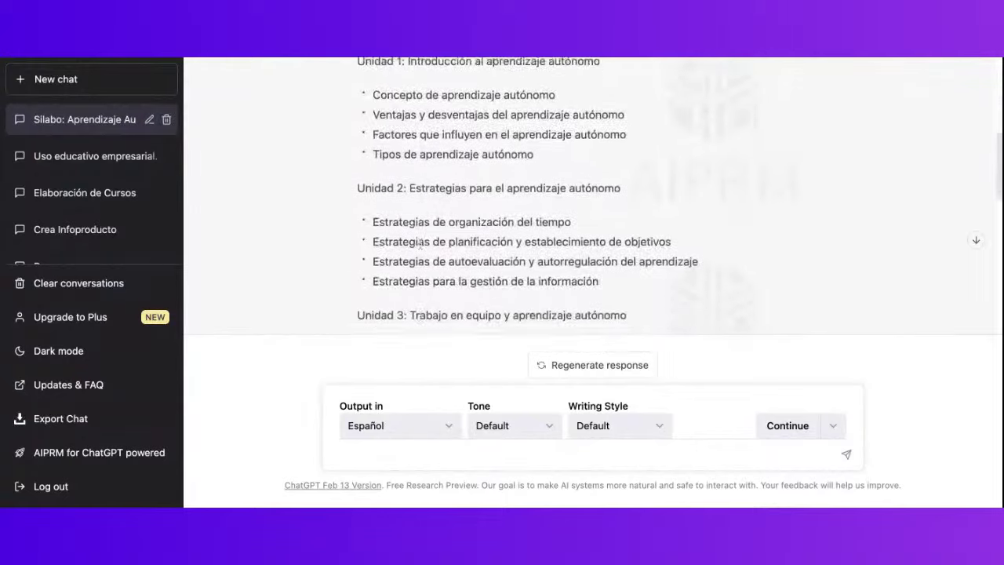
{"action": "scroll", "coordinate": [420, 243], "scroll_direction": "down", "scroll_amount": 9}
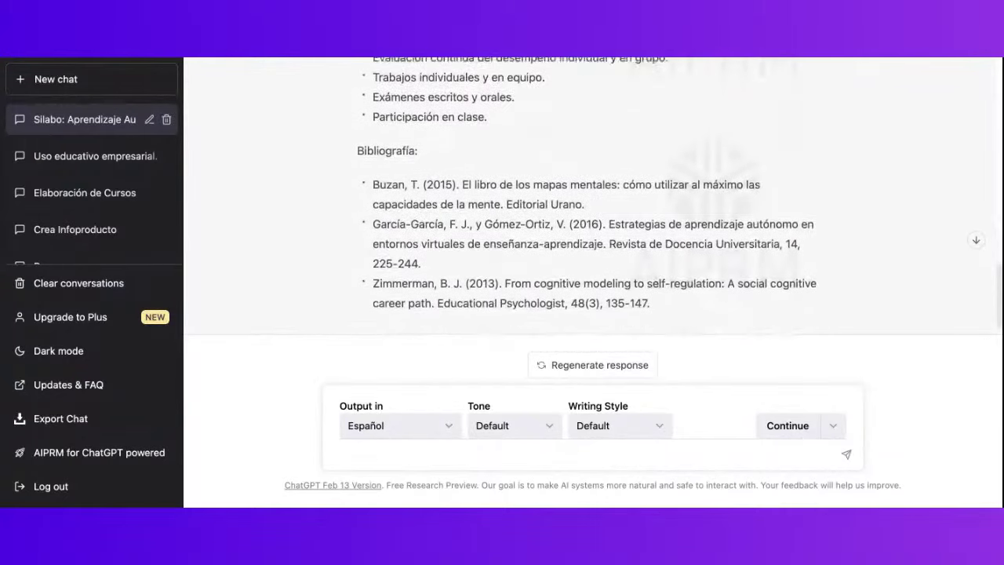
{"action": "scroll", "coordinate": [592, 196], "scroll_direction": "up", "scroll_amount": 3}
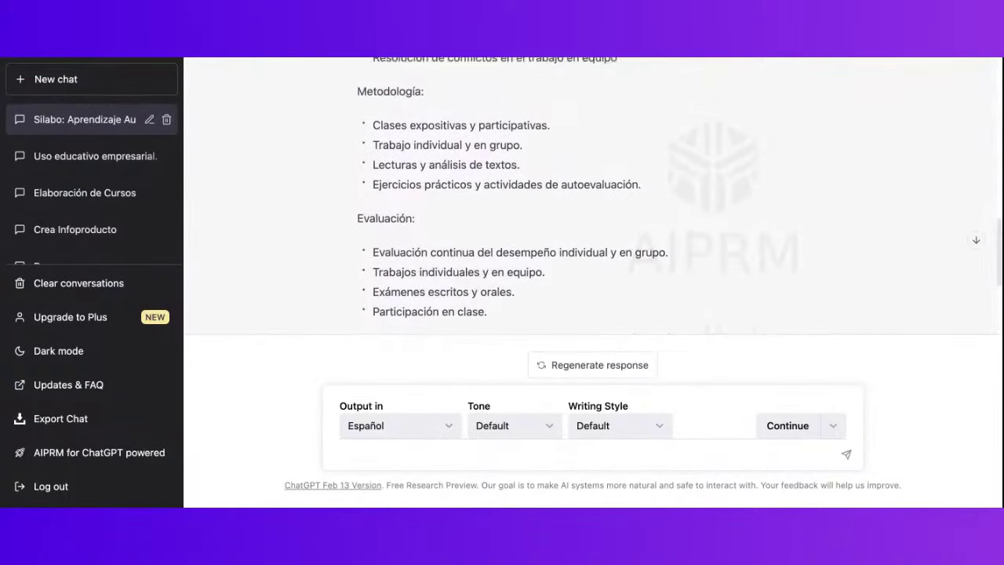
{"action": "scroll", "coordinate": [593, 196], "scroll_direction": "up", "scroll_amount": 1}
Step: Examine the references in the syllabus's Bibliografía section, highlighting the first entry
{"action": "scroll", "coordinate": [440, 245], "scroll_direction": "down", "scroll_amount": 5}
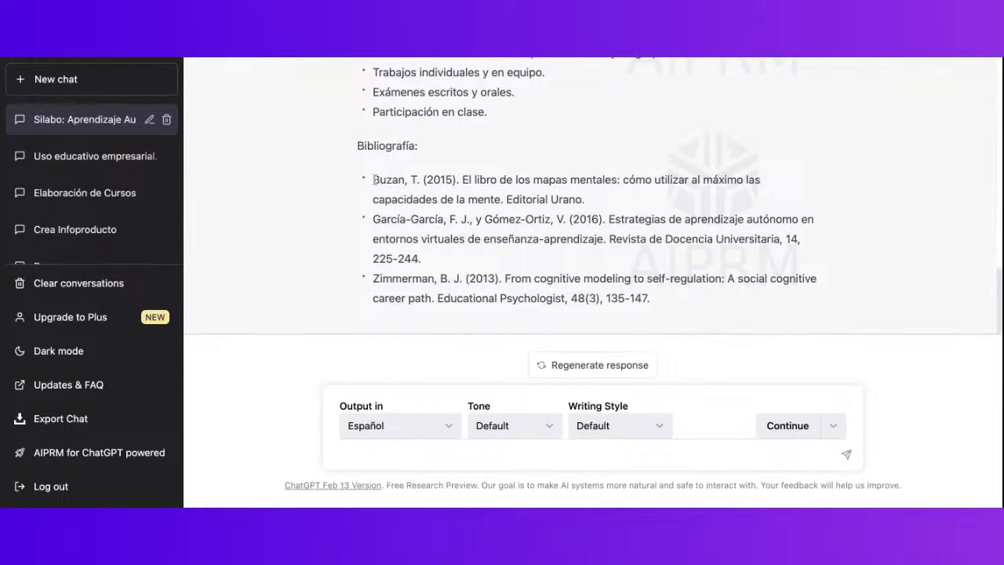
{"action": "left_click_drag", "start_coordinate": [374, 180], "coordinate": [585, 199]}
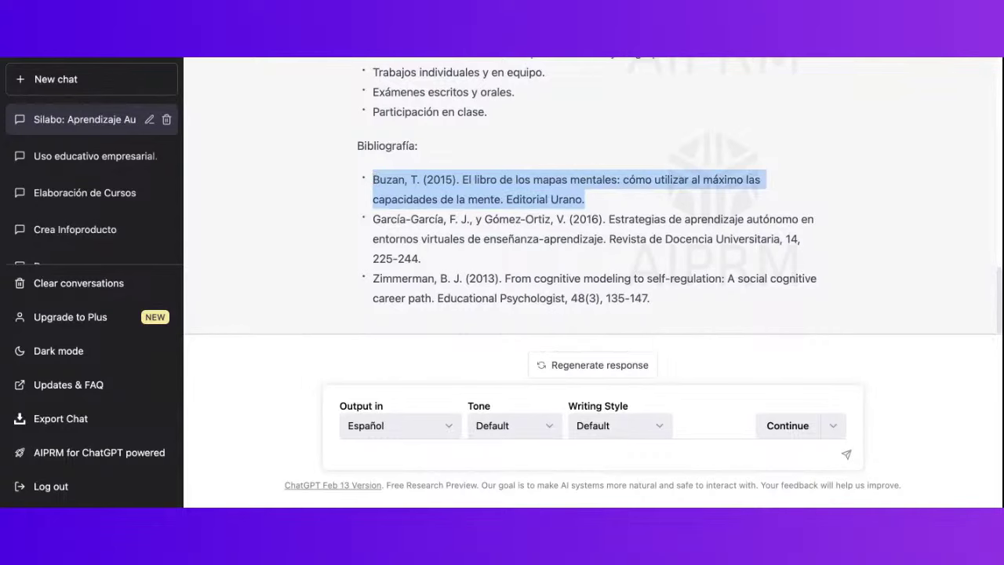
{"action": "left_click", "coordinate": [562, 198]}
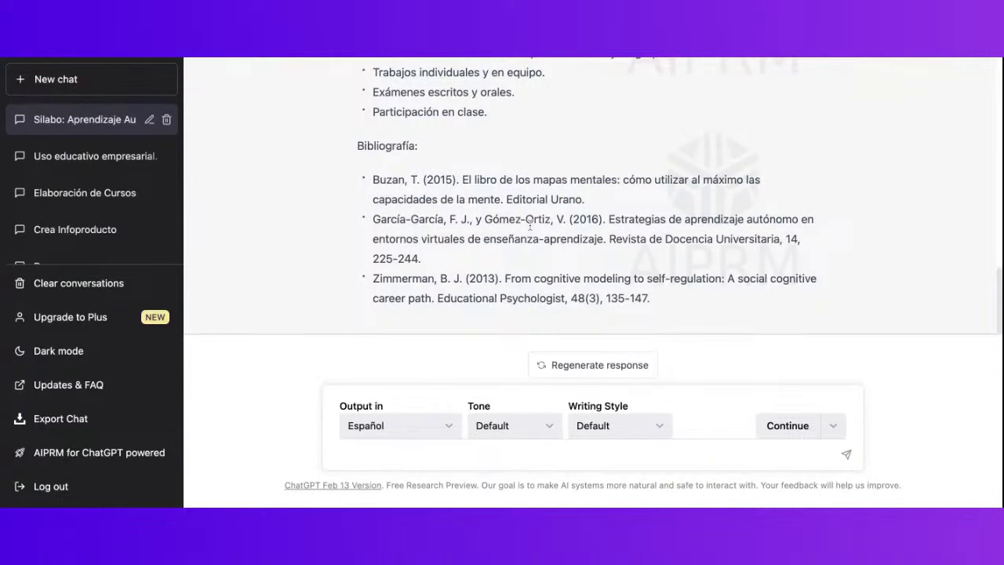
Step: Extend the original prompt with "de primer ciclo que incluya referencias bibliograficas en estilo apa" and resubmit it
{"action": "scroll", "coordinate": [530, 227], "scroll_direction": "up", "scroll_amount": 9}
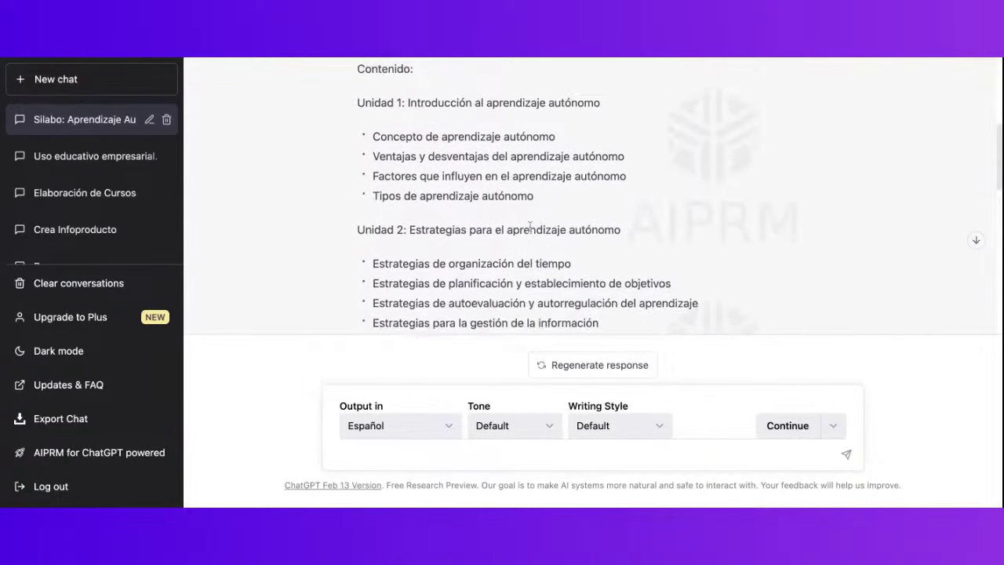
{"action": "scroll", "coordinate": [530, 227], "scroll_direction": "up", "scroll_amount": 5}
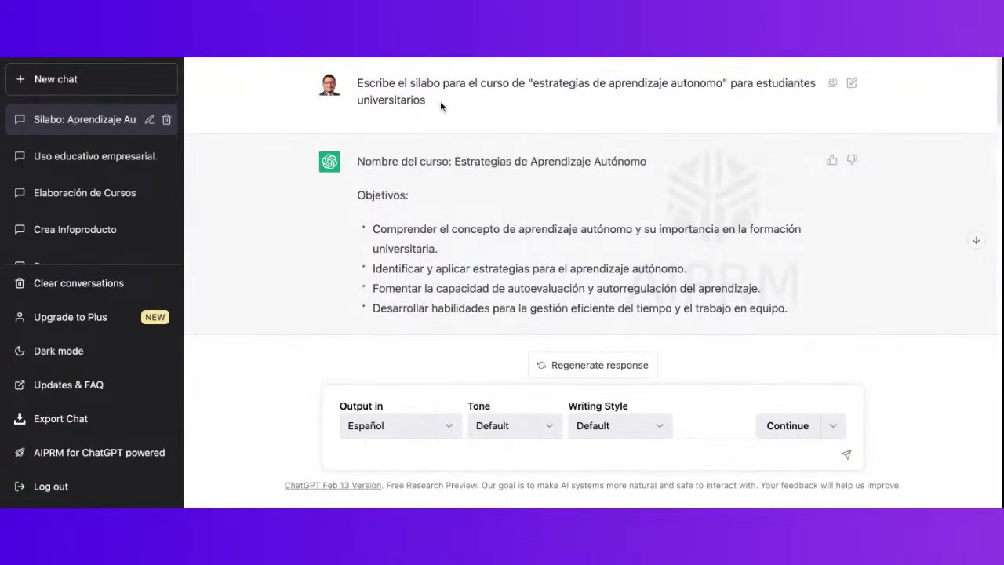
{"action": "left_click_drag", "start_coordinate": [441, 107], "coordinate": [383, 102]}
{"action": "left_click", "coordinate": [852, 86]}
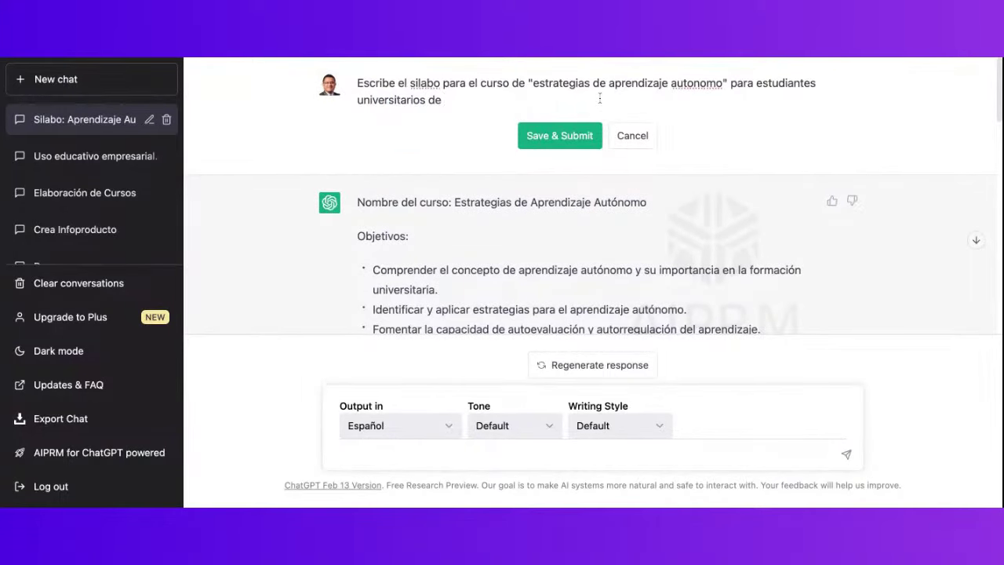
{"action": "type", "text": "primer ciclo qu"}
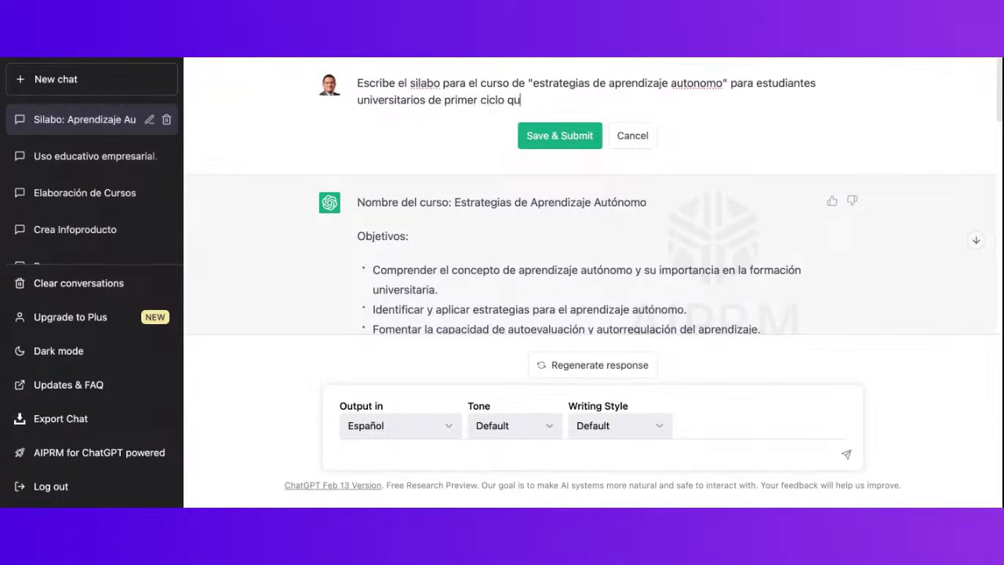
{"action": "type", "text": "e incluya referen"}
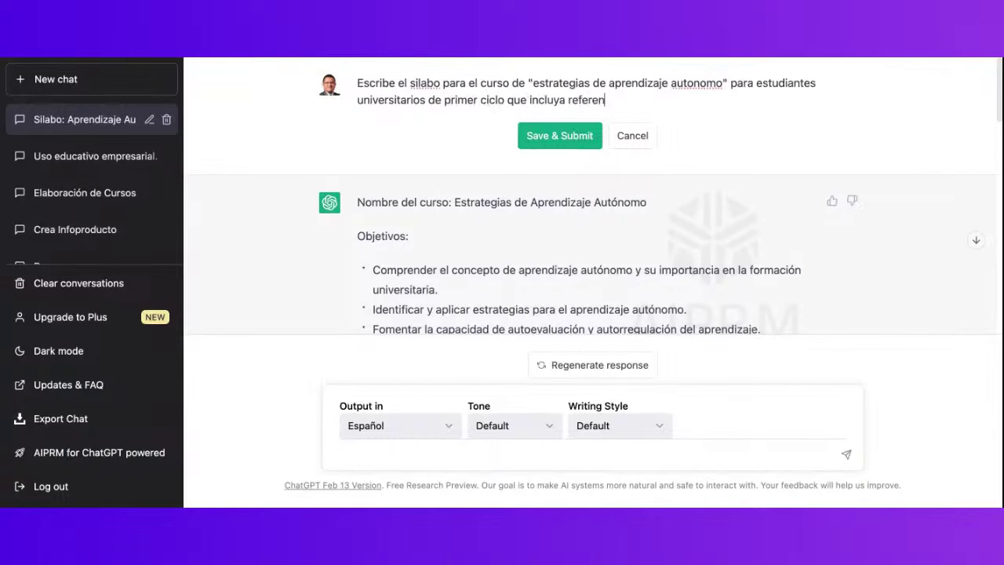
{"action": "type", "text": "cias bibliografi"}
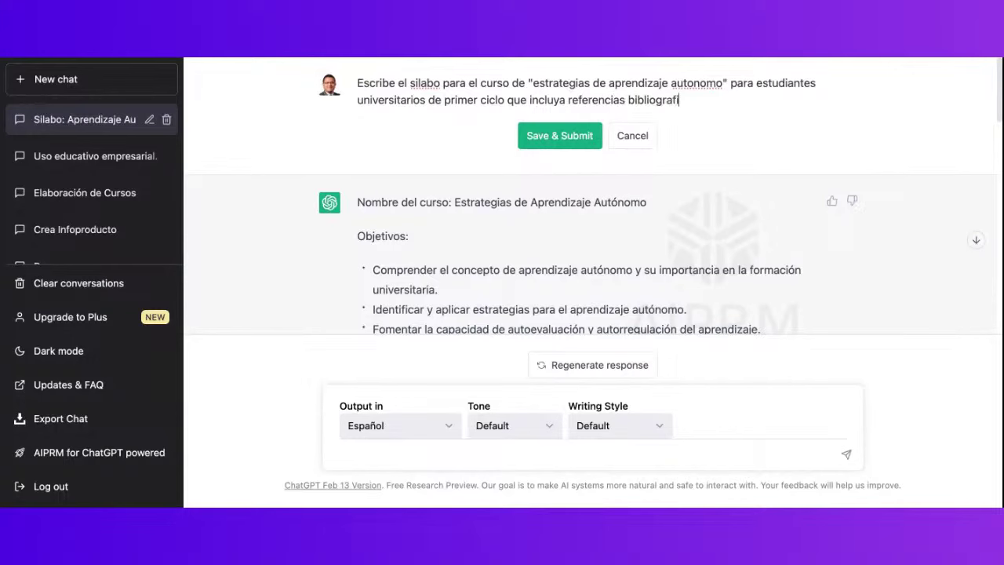
{"action": "type", "text": "cas en estilo "}
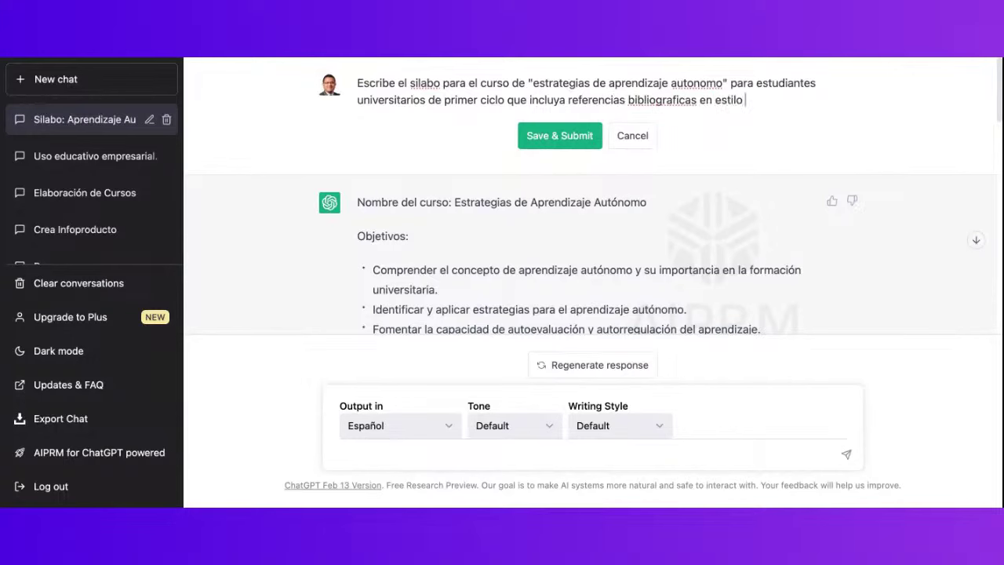
{"action": "type", "text": "apa"}
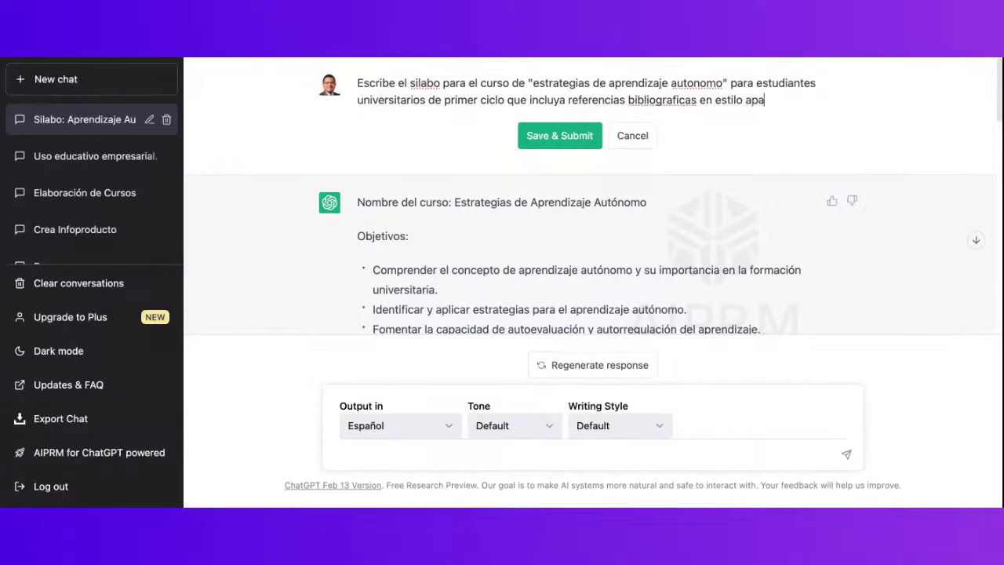
{"action": "left_click", "coordinate": [572, 139]}
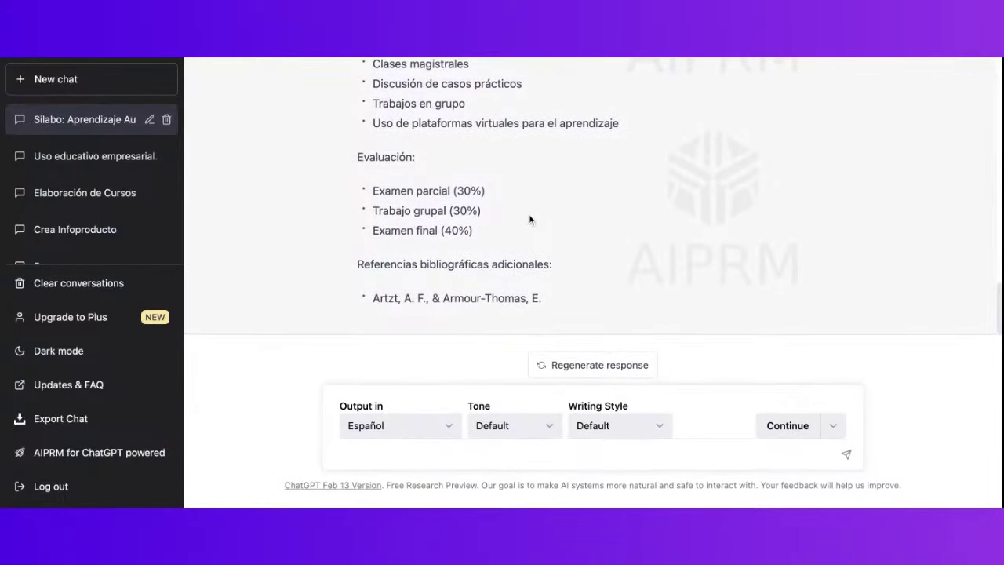
Step: Edit the prompt to add "por competencias" after "silabo" and "y en cada unidad escribe resultados de aprendizaje" at the end, and resubmit it
{"action": "scroll", "coordinate": [531, 216], "scroll_direction": "up", "scroll_amount": 4}
{"action": "scroll", "coordinate": [531, 223], "scroll_direction": "up", "scroll_amount": 12}
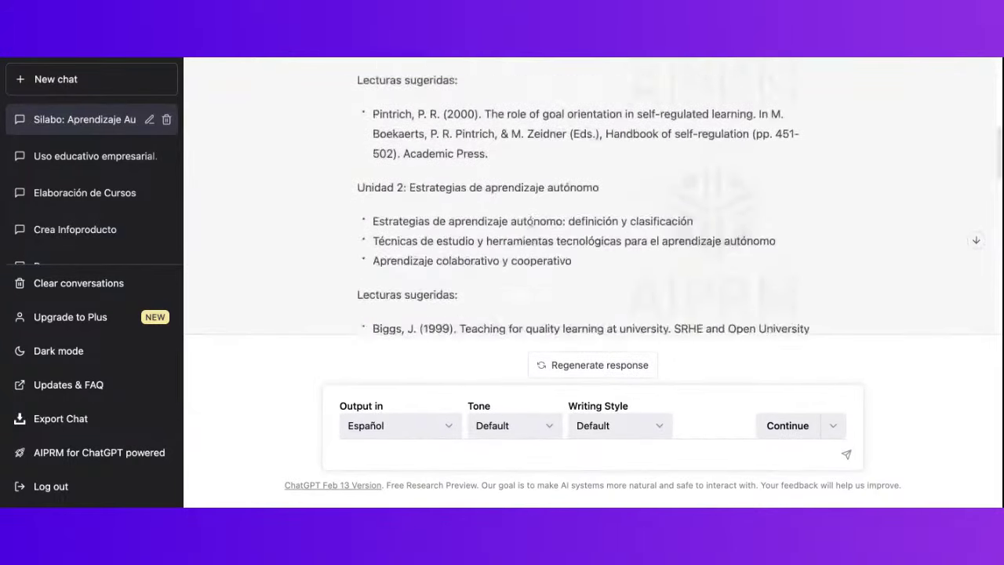
{"action": "scroll", "coordinate": [533, 244], "scroll_direction": "up", "scroll_amount": 2}
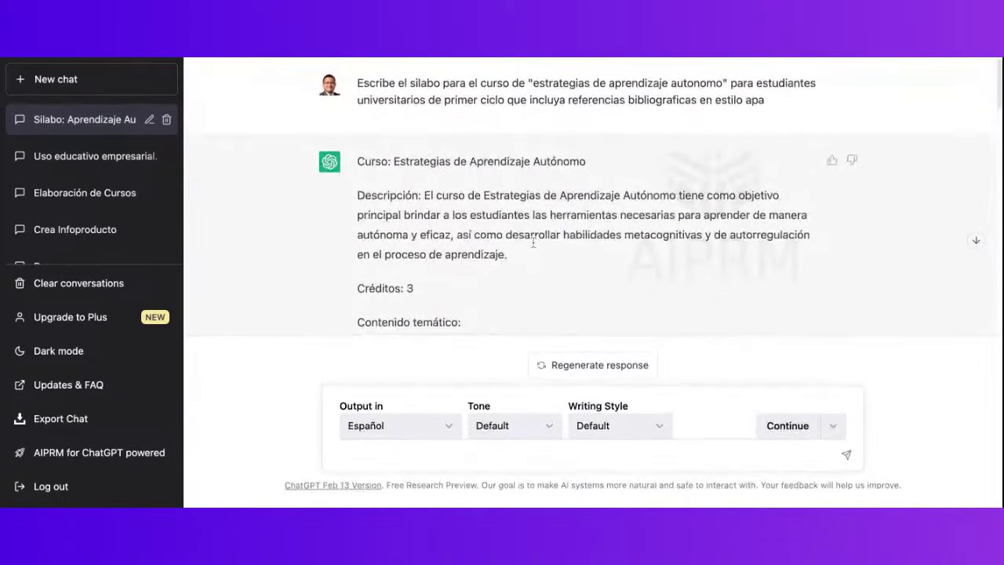
{"action": "mouse_move", "coordinate": [575, 102]}
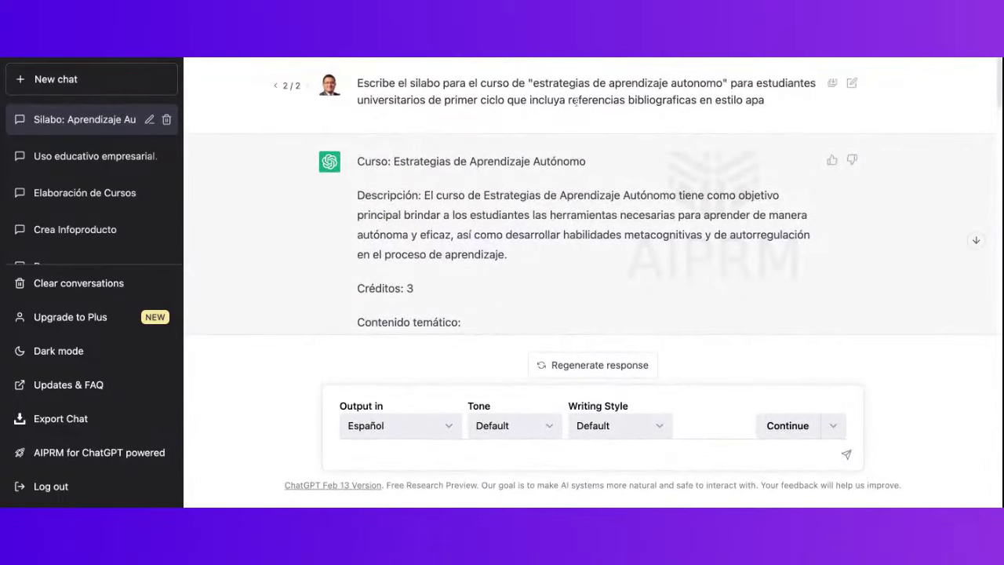
{"action": "left_click", "coordinate": [852, 83]}
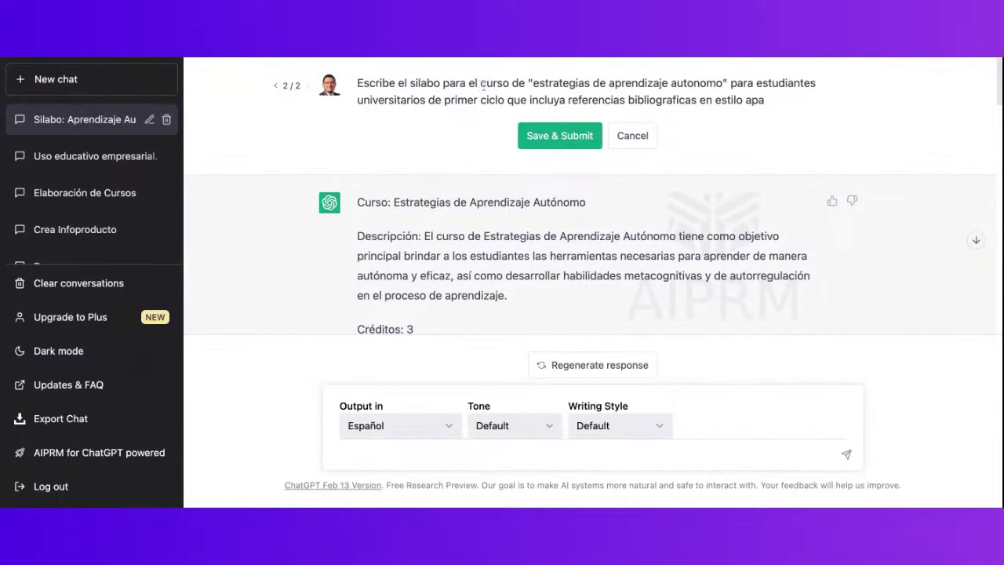
{"action": "left_click", "coordinate": [439, 81]}
{"action": "type", "text": "por competencias"}
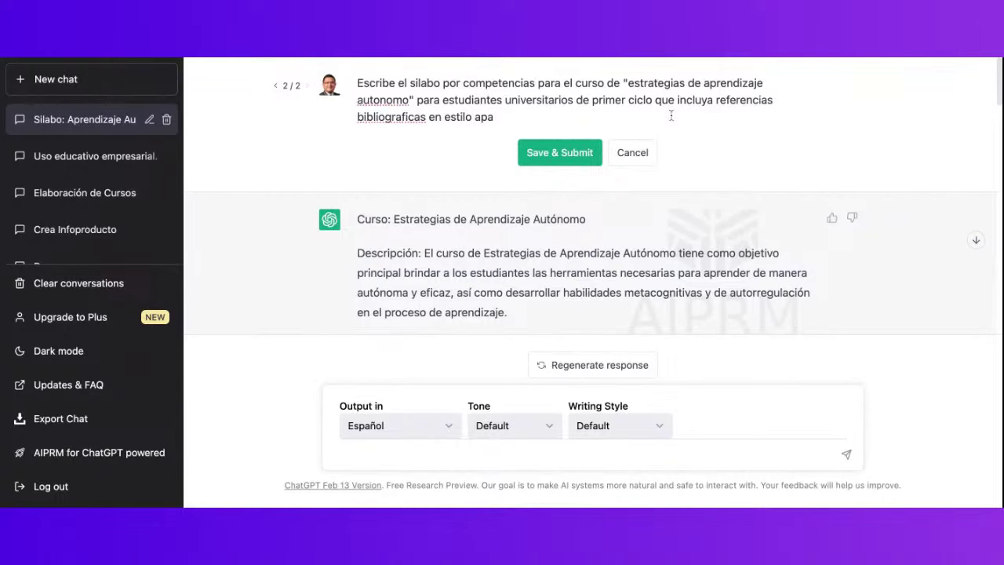
{"action": "type", "text": "y en cada unidad escribe "}
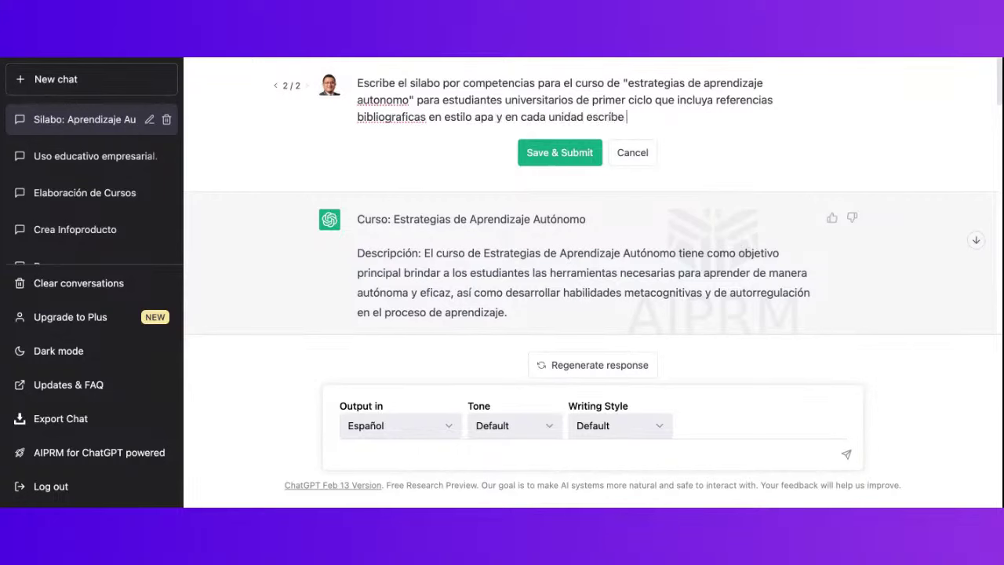
{"action": "type", "text": "resultados de aprendizaje"}
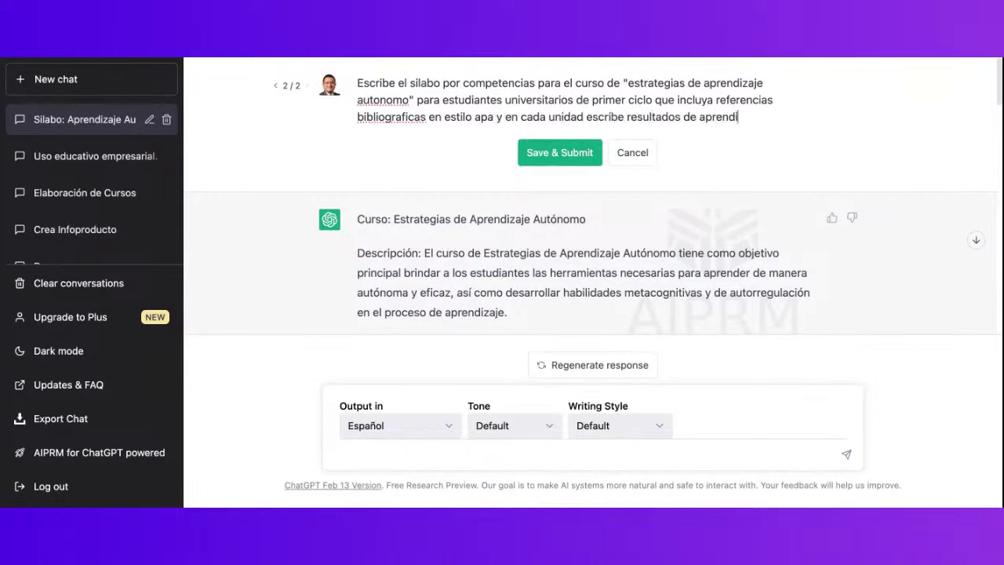
{"action": "left_click", "coordinate": [558, 152]}
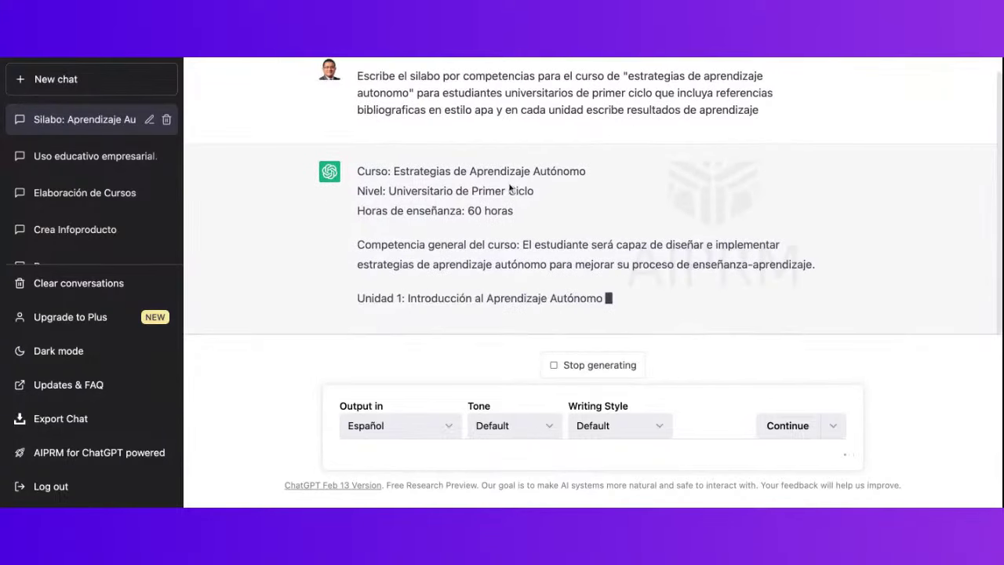
Step: Compare the competency-based syllabus with its prompt, highlighting the general course competency and the full prompt text
{"action": "triple_click", "coordinate": [462, 165]}
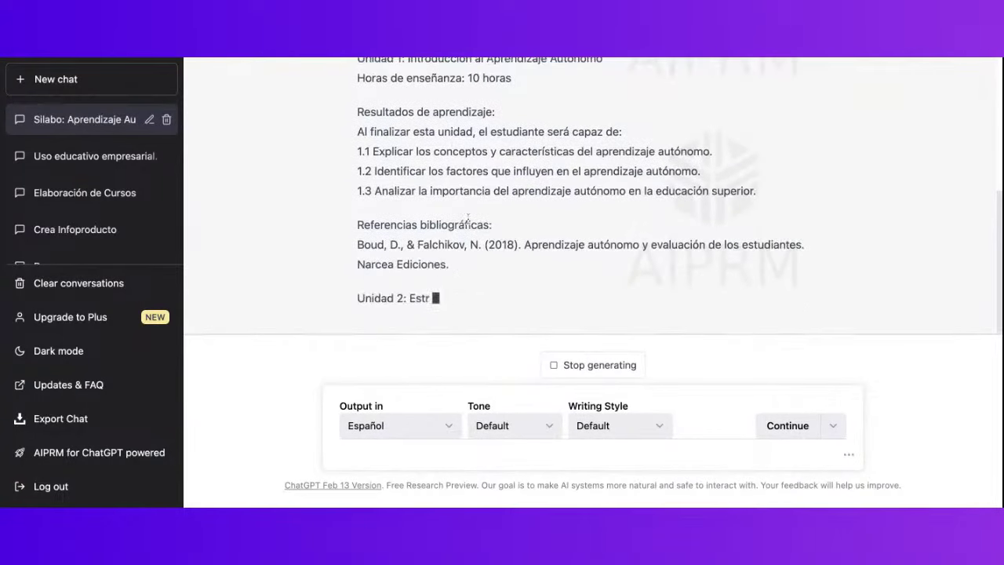
{"action": "scroll", "coordinate": [468, 221], "scroll_direction": "up", "scroll_amount": 5}
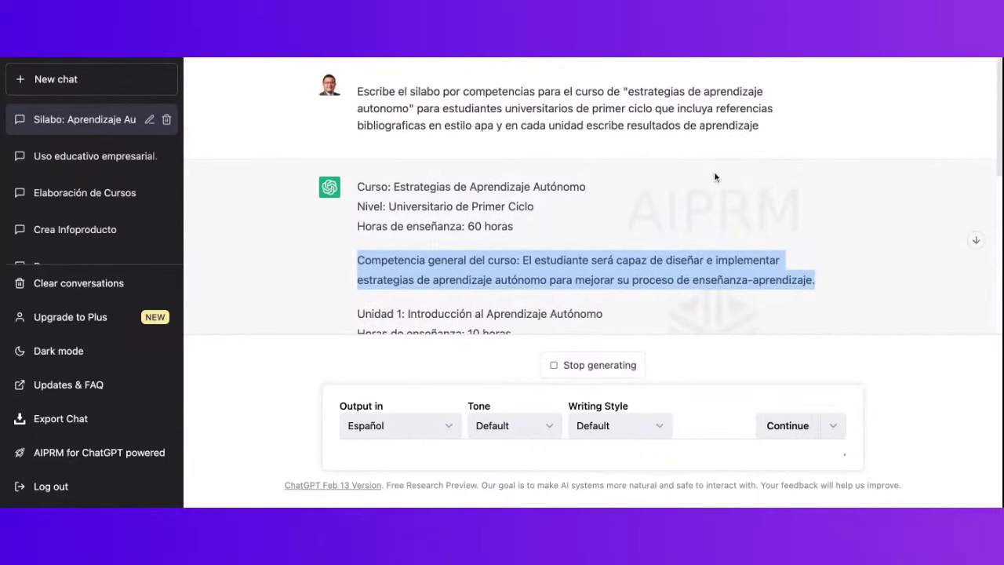
{"action": "triple_click", "coordinate": [766, 128]}
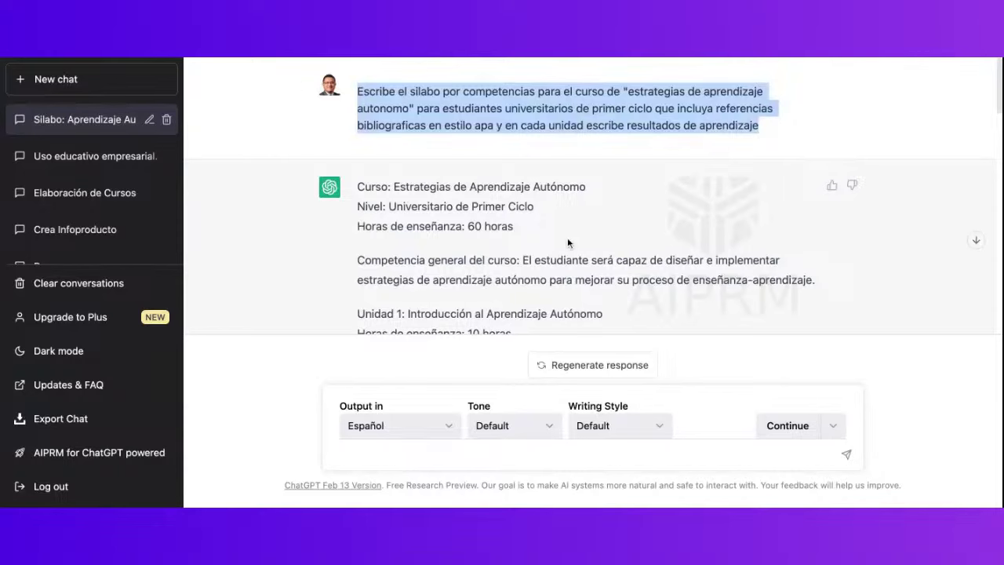
{"action": "scroll", "coordinate": [567, 239], "scroll_direction": "down", "scroll_amount": 1}
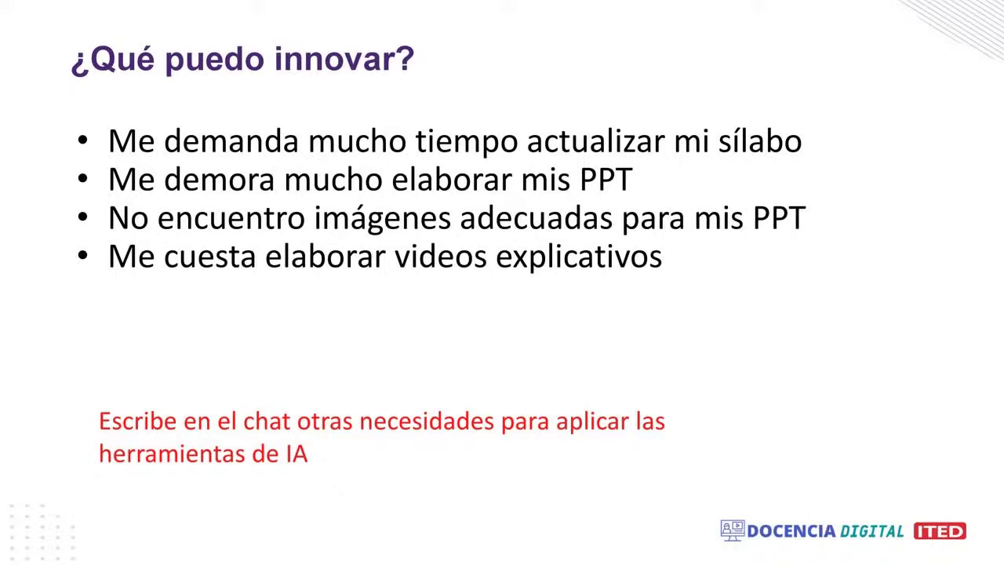
{"action": "key", "text": "Right"}
{"action": "key", "text": "Right"}
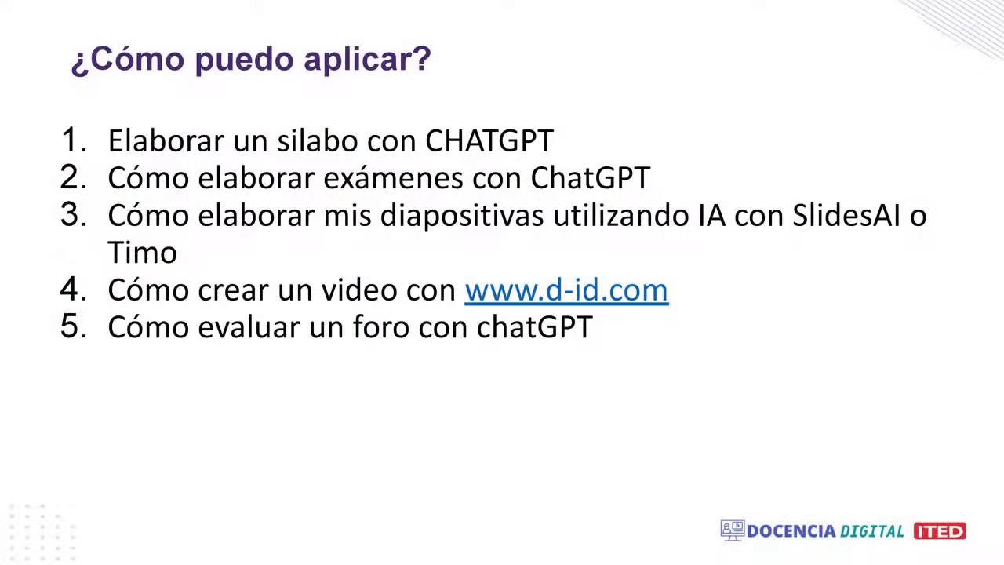